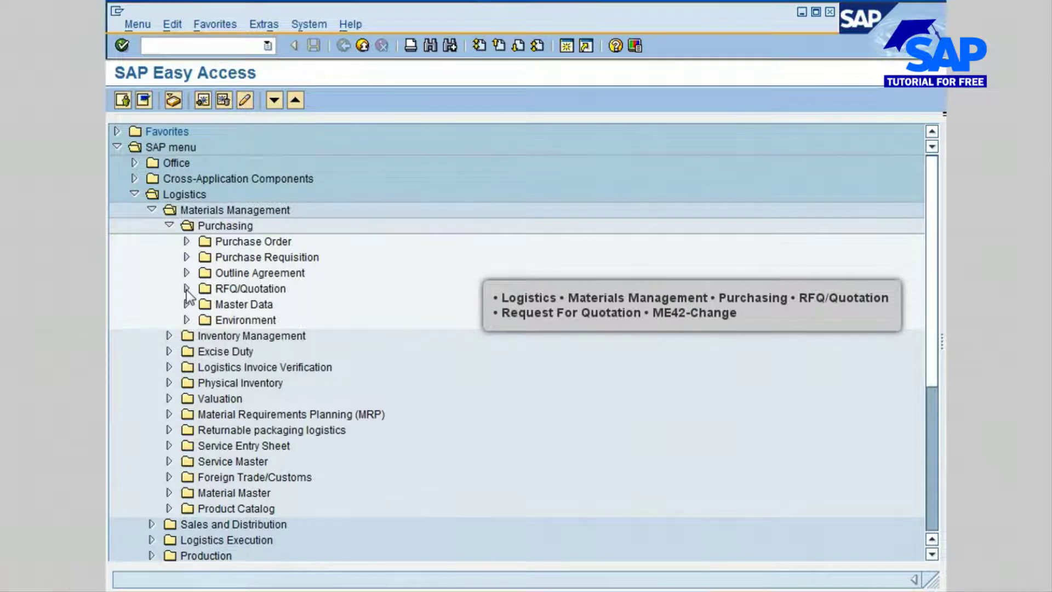
# Open the ME42 - Change transaction for requests for quotation under Materials Management purchasing
pyautogui.click(187, 289)
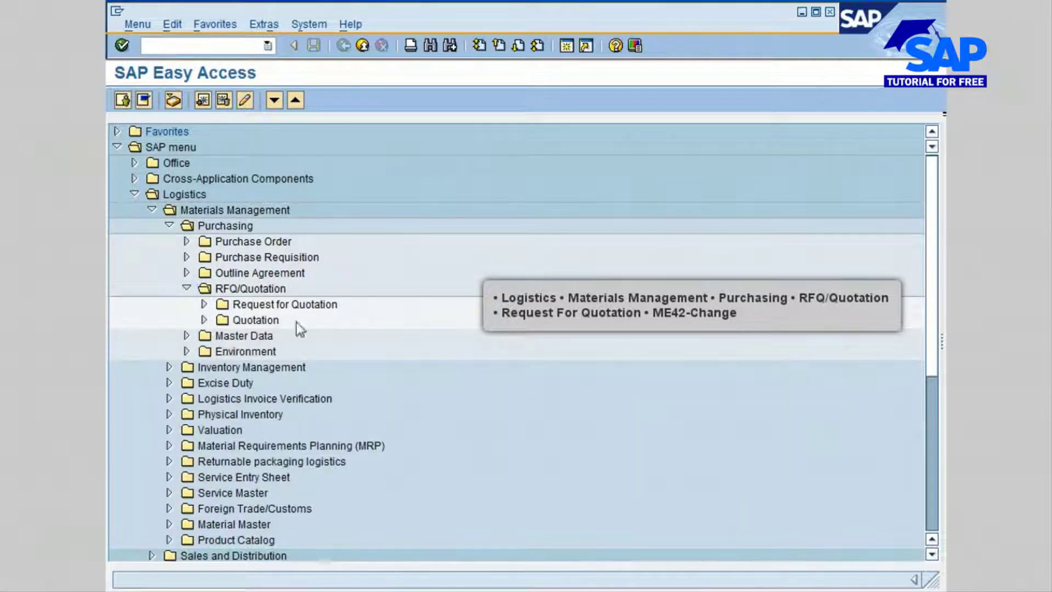
pyautogui.click(204, 305)
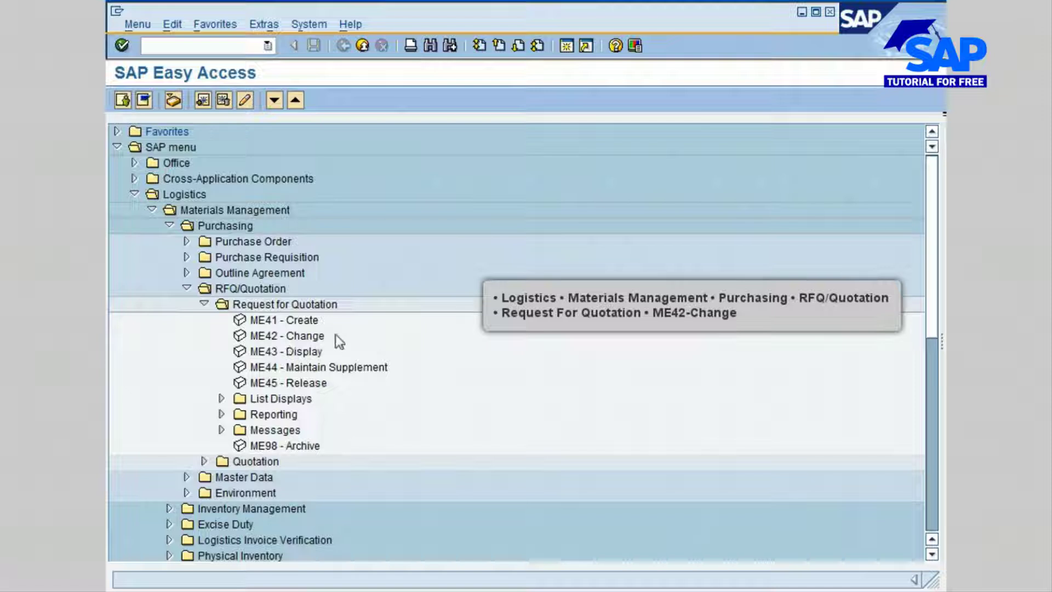
pyautogui.doubleClick(304, 336)
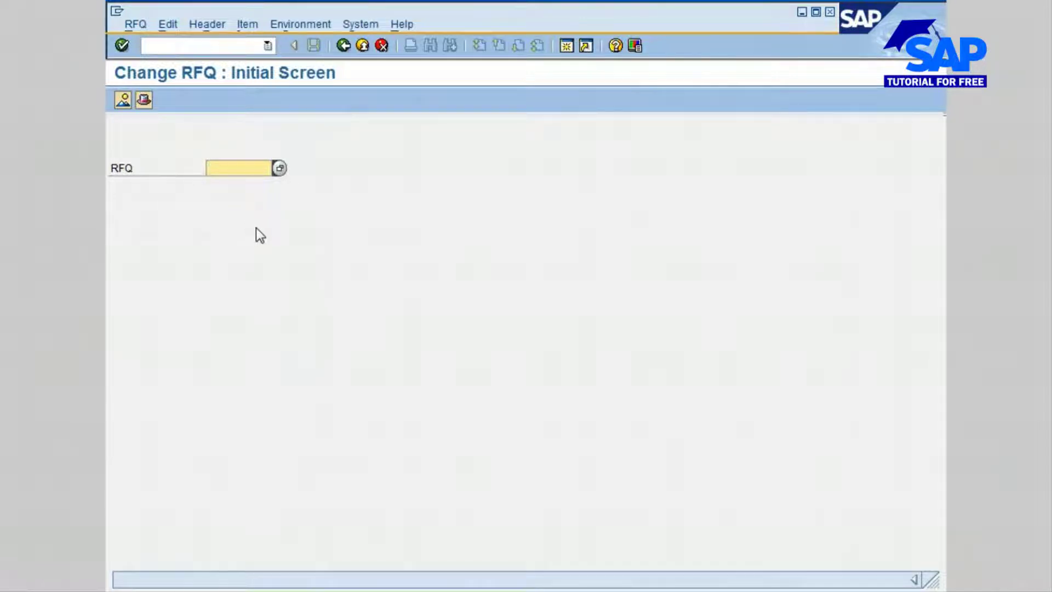
pyautogui.click(281, 173)
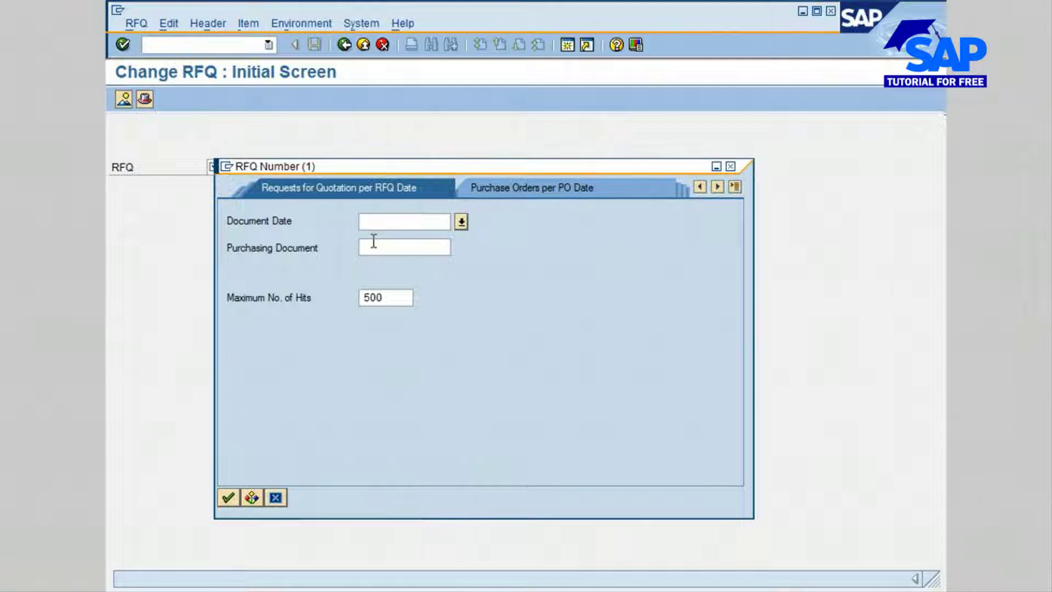
pyautogui.click(373, 244)
pyautogui.write('60')
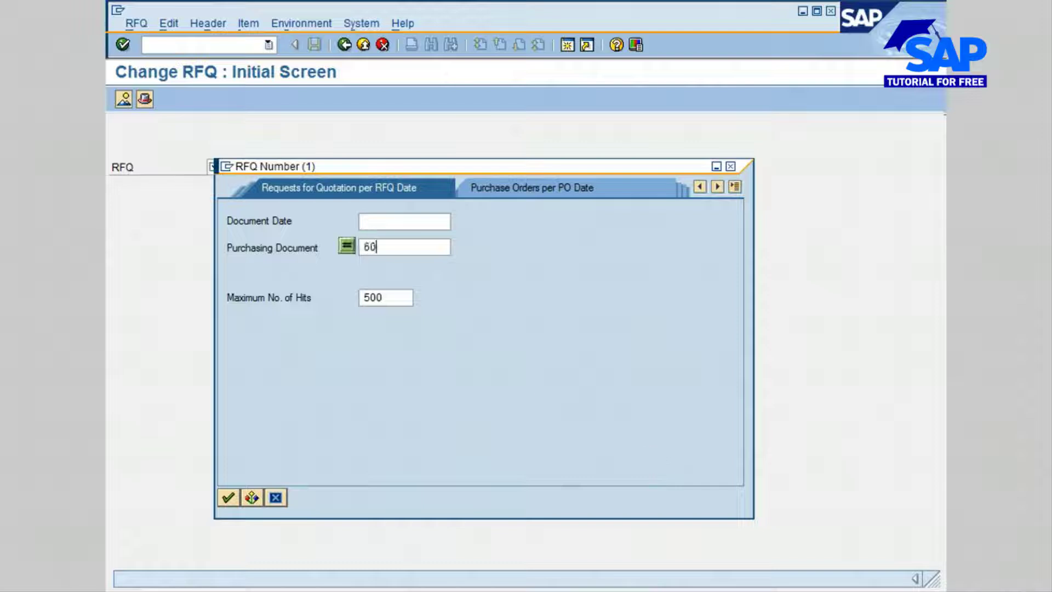
pyautogui.write('0000')
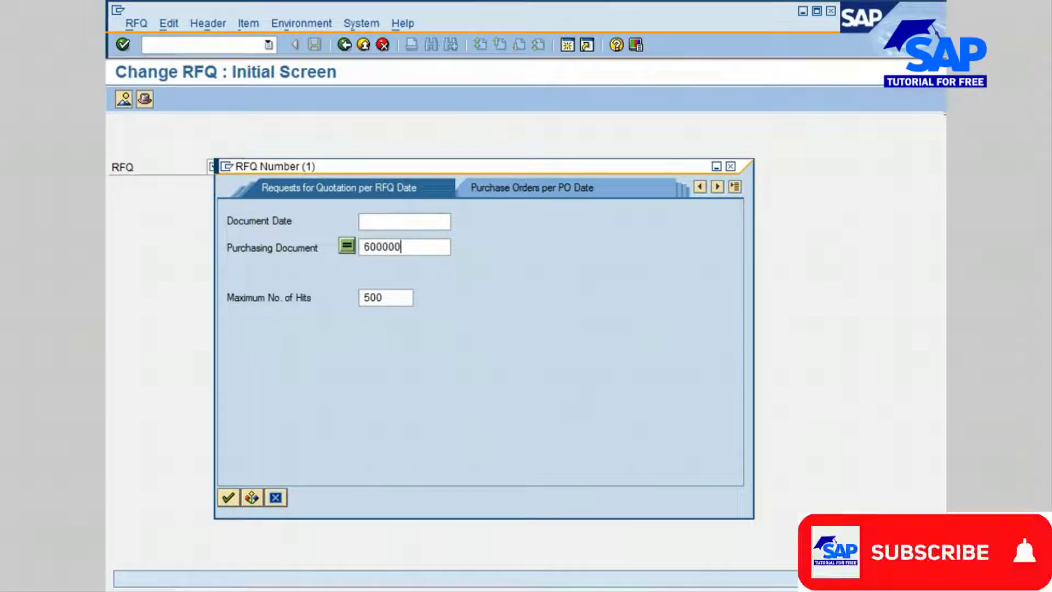
pyautogui.write('1116')
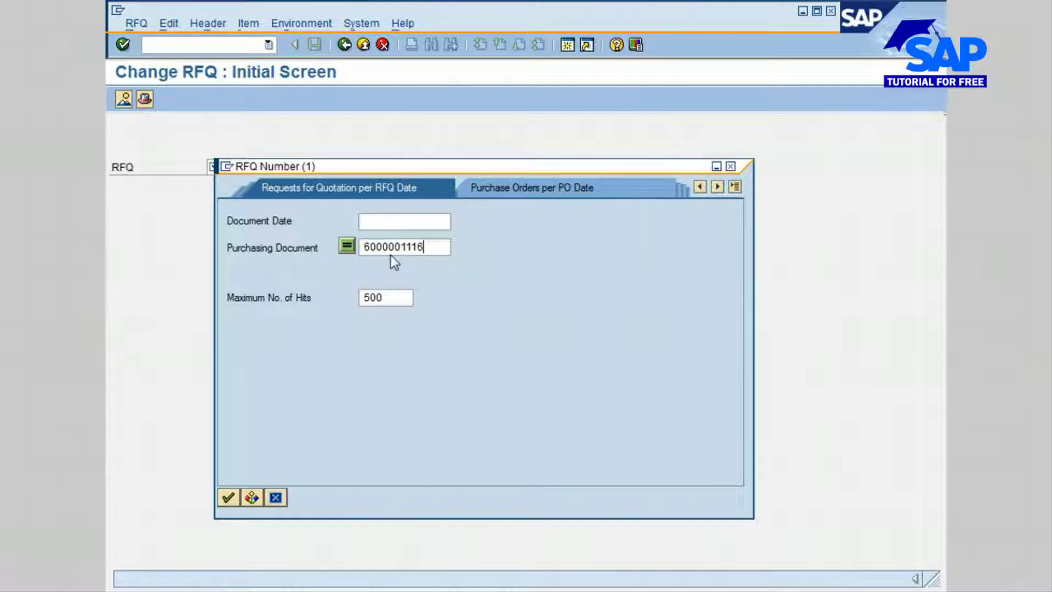
# Change the purchasing document search option to Include Greater Than or Equal To and accept the selection
pyautogui.click(346, 246)
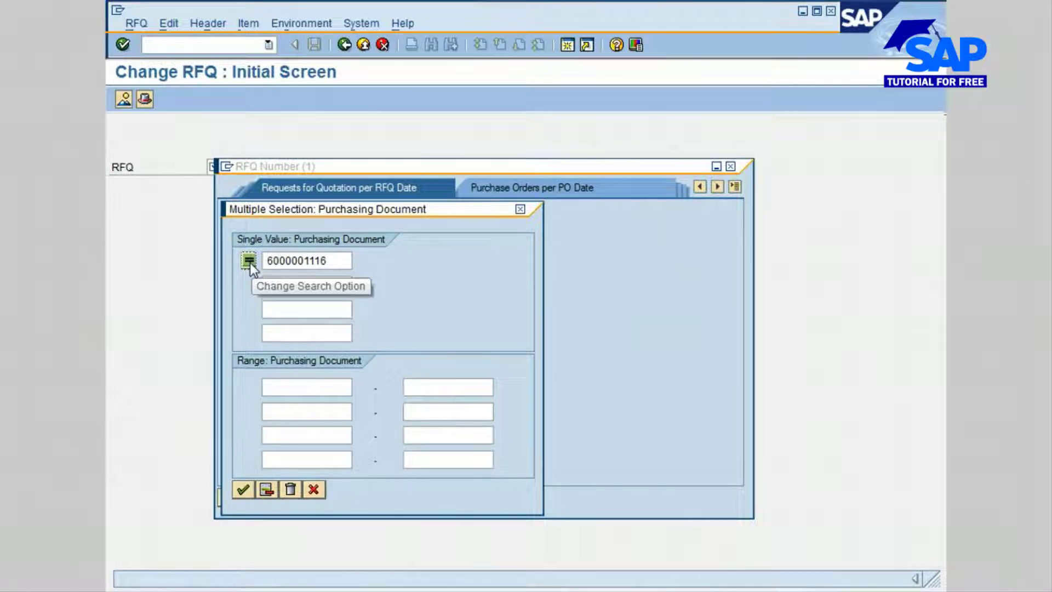
pyautogui.click(249, 262)
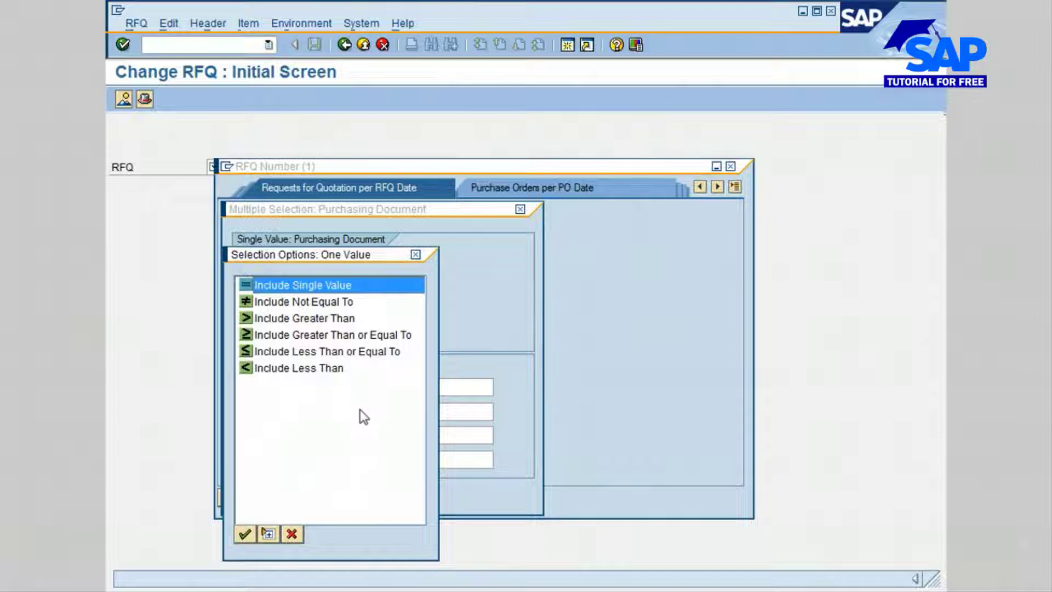
pyautogui.click(245, 335)
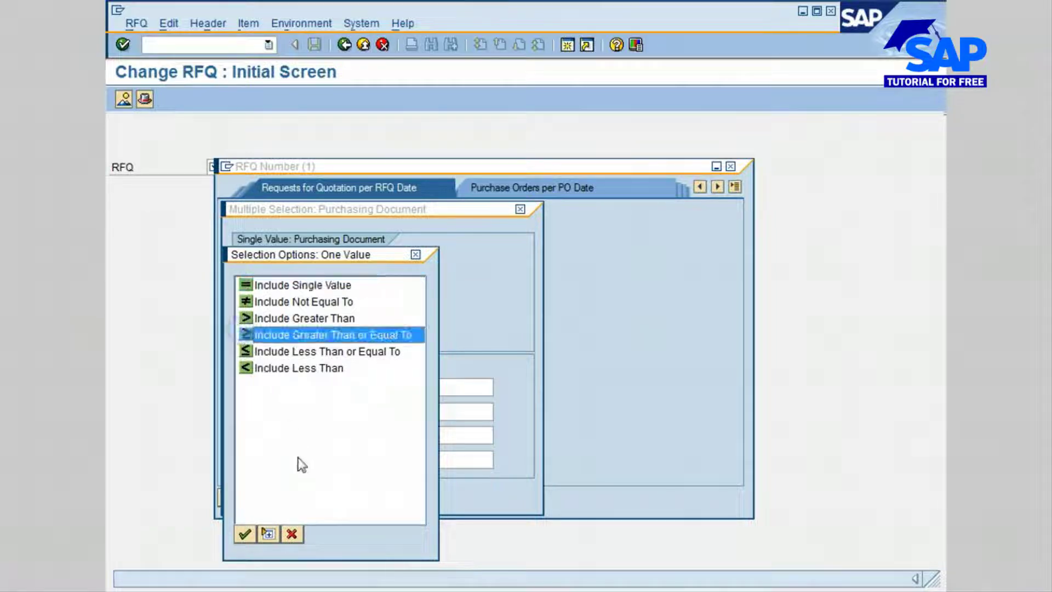
pyautogui.click(244, 534)
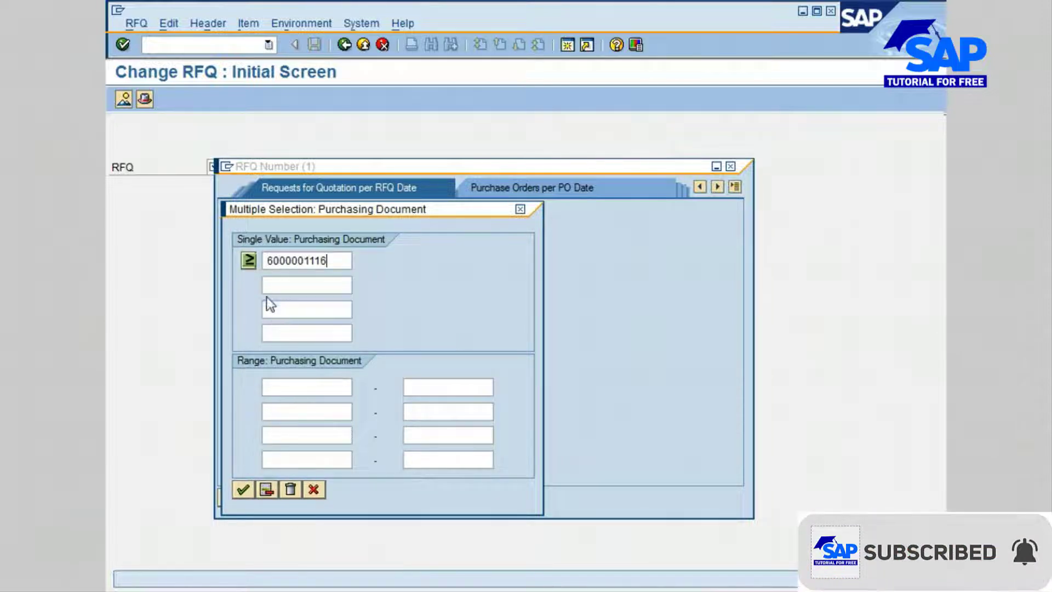
pyautogui.click(239, 493)
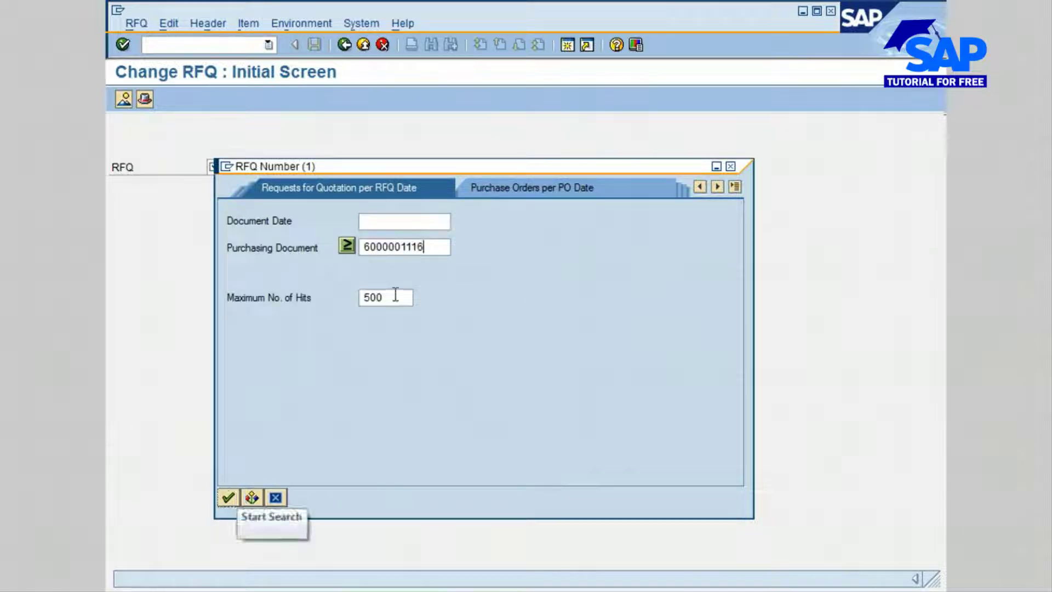
# Limit the maximum number of hits to 20 and run the RFQ search
pyautogui.doubleClick(387, 297)
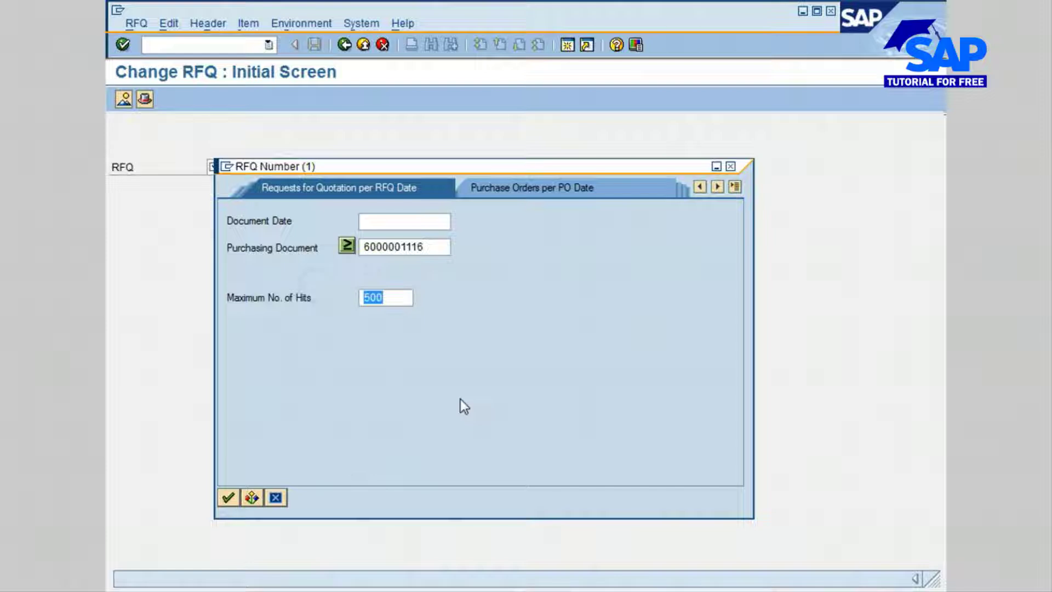
pyautogui.write('20')
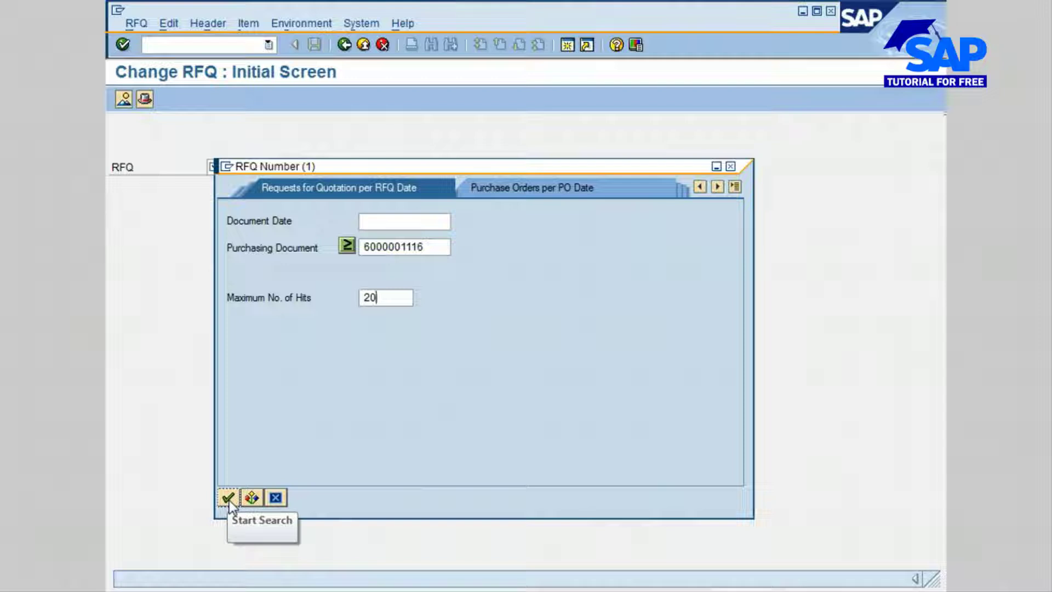
pyautogui.click(228, 498)
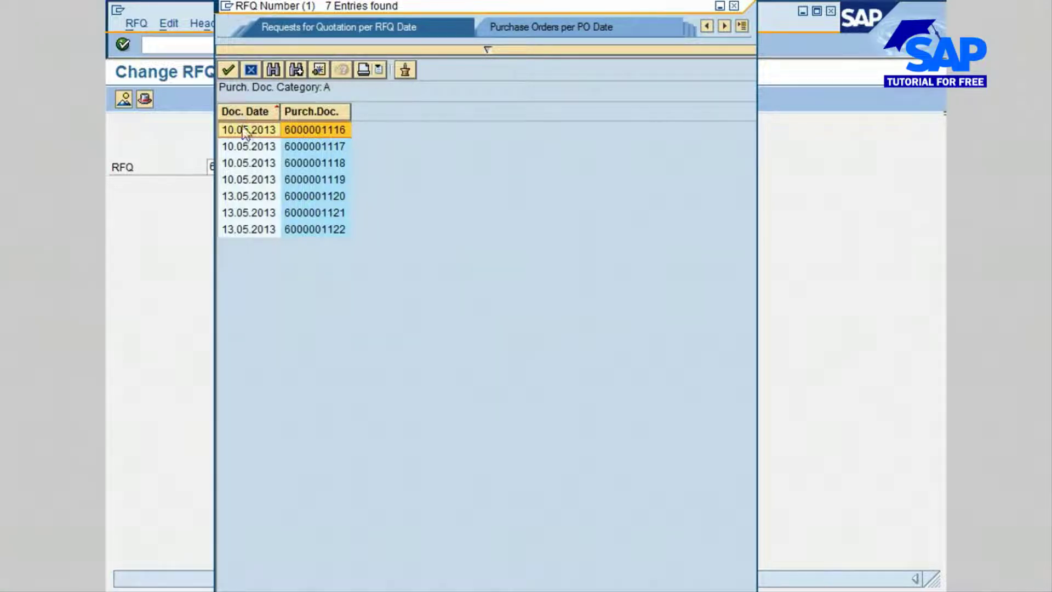
pyautogui.click(228, 70)
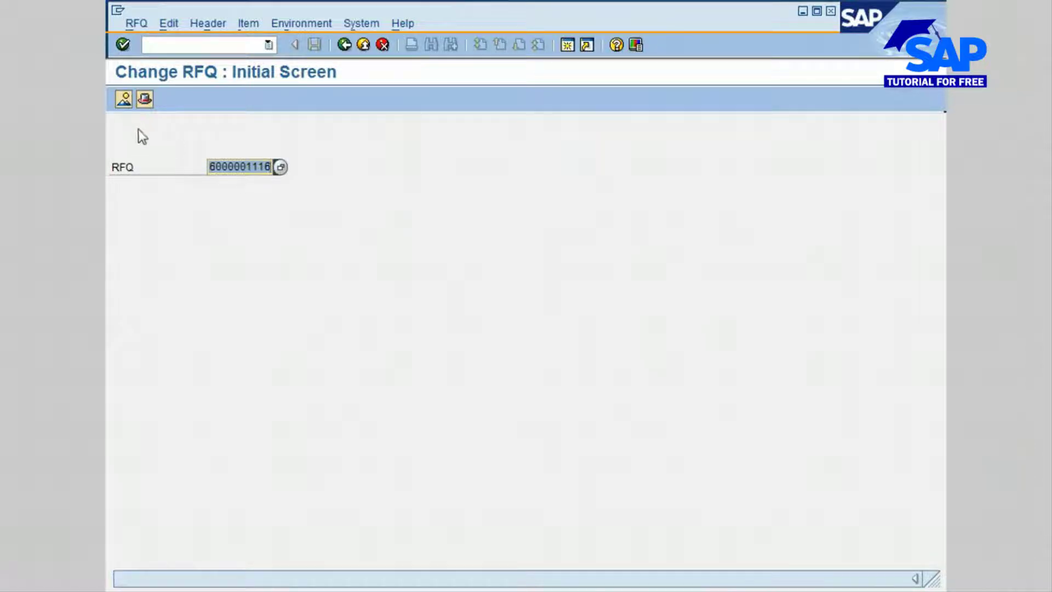
pyautogui.click(122, 46)
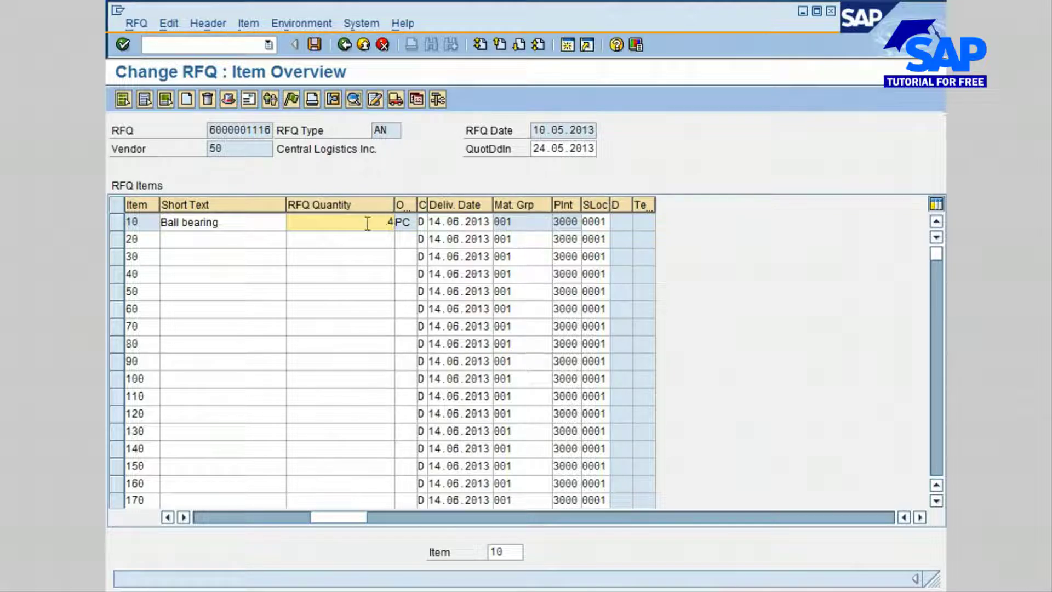
# Delete item 10, Ball bearing, from the RFQ and accept the deletion prompt
pyautogui.click(117, 223)
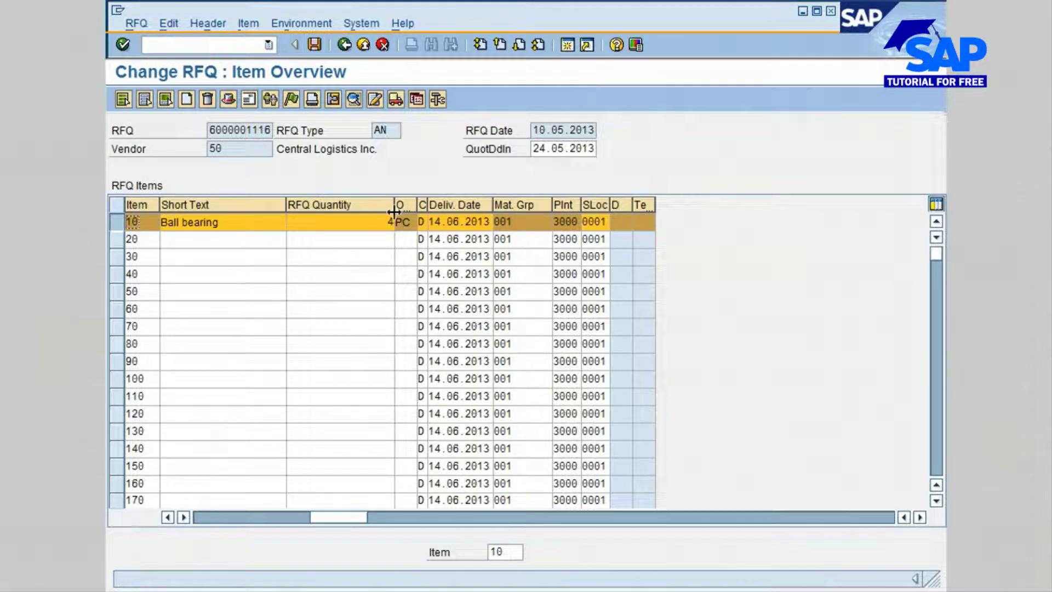
pyautogui.click(171, 23)
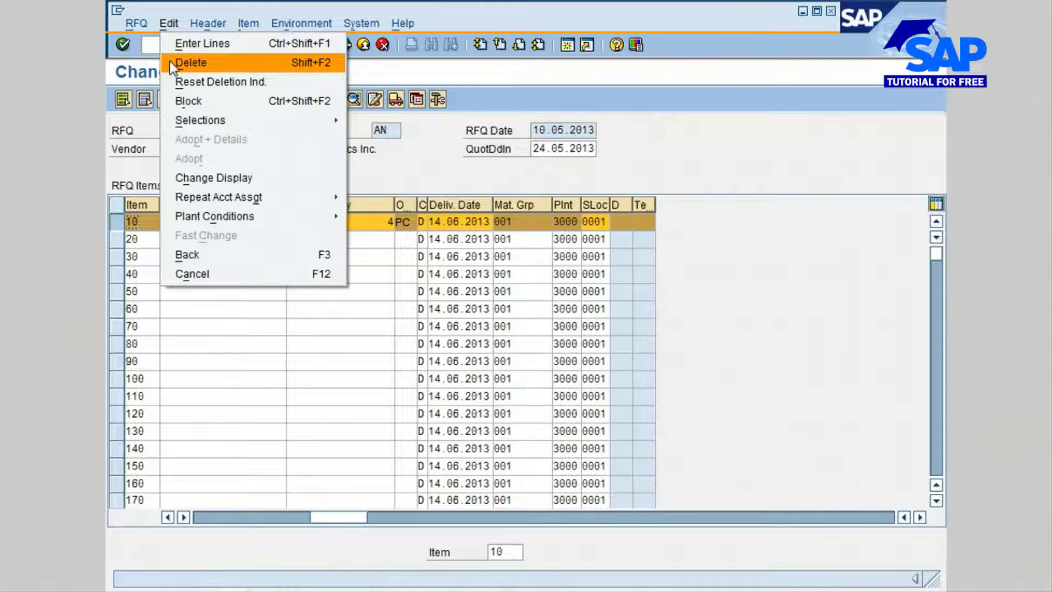
pyautogui.click(169, 61)
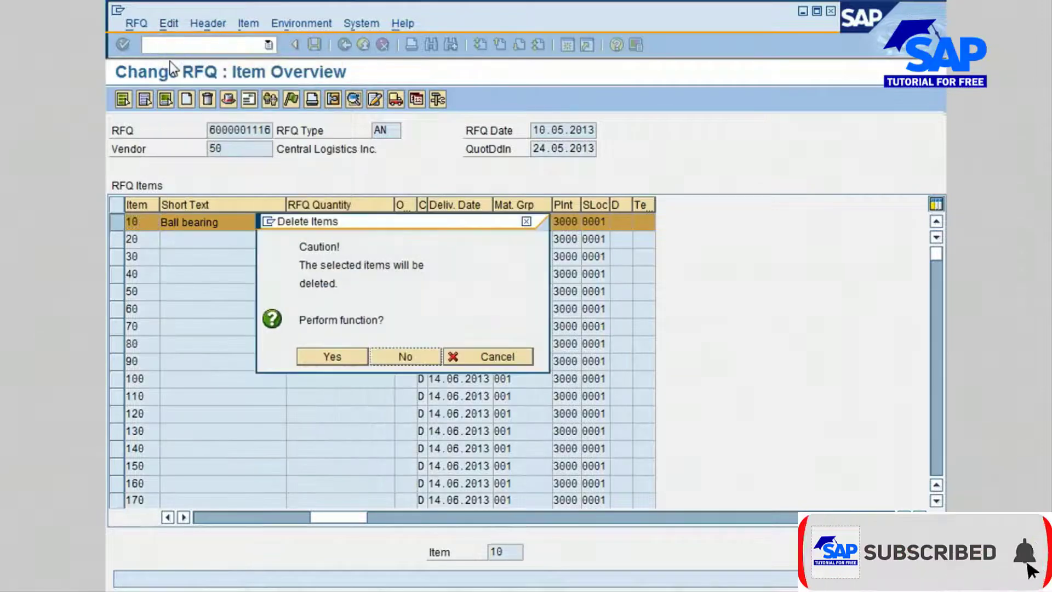
pyautogui.click(330, 357)
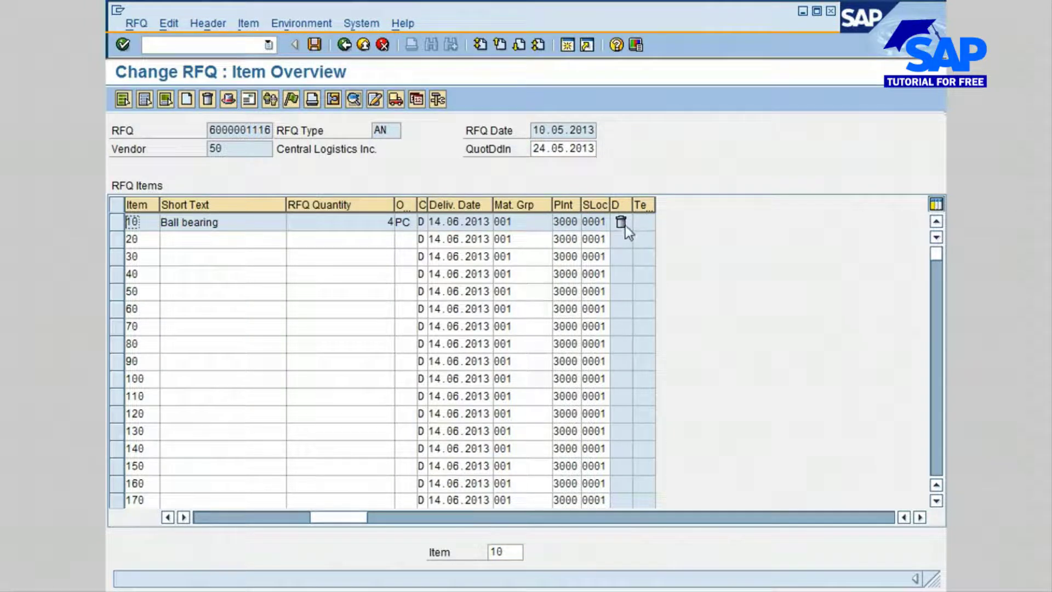
# Reset the deletion indicator on item 10, Ball bearing
pyautogui.moveTo(620, 226)
pyautogui.click(118, 220)
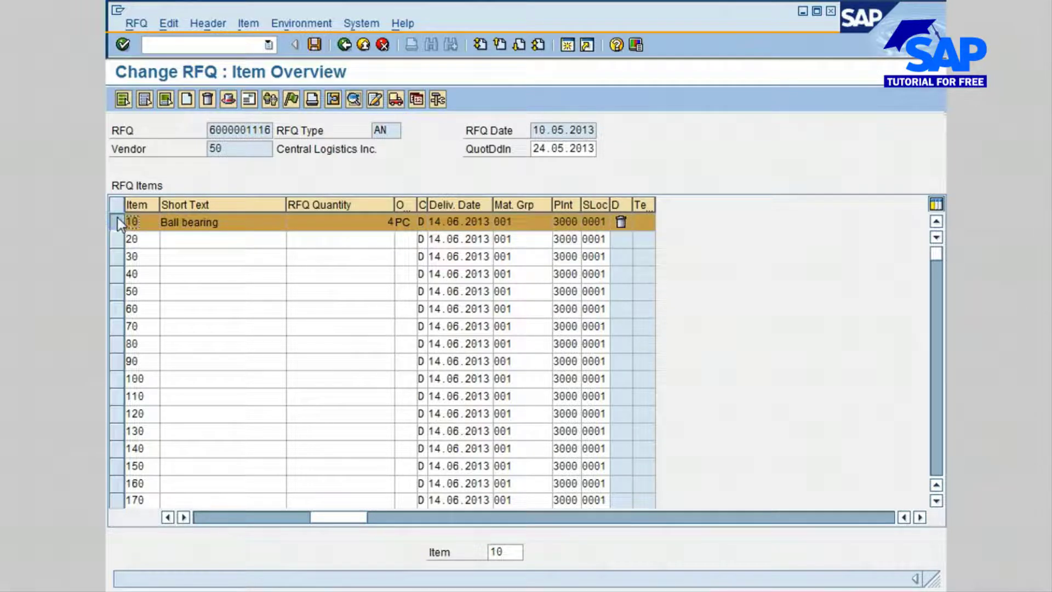
pyautogui.click(169, 23)
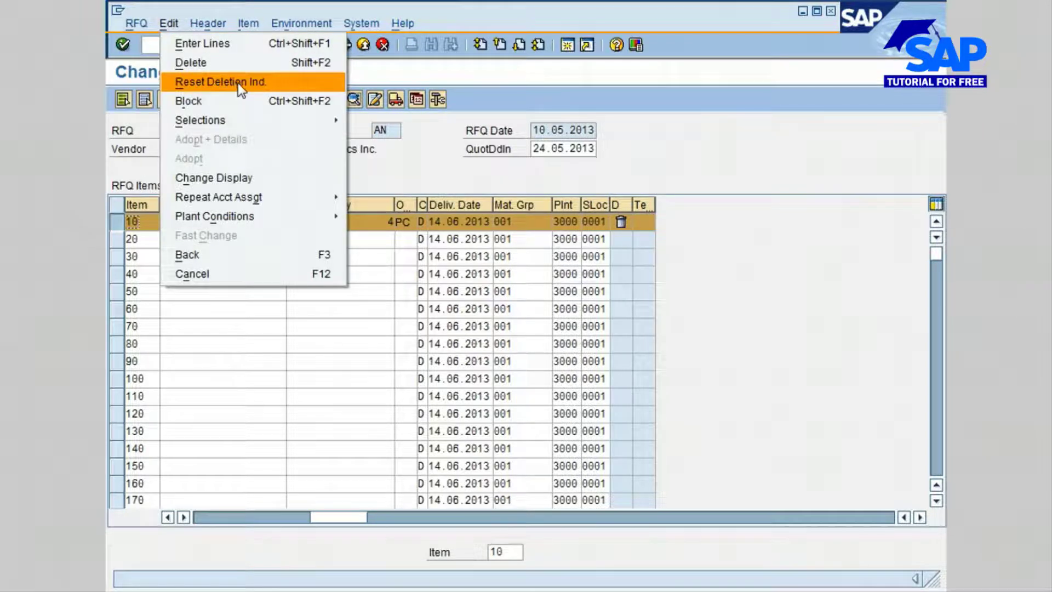
pyautogui.click(238, 83)
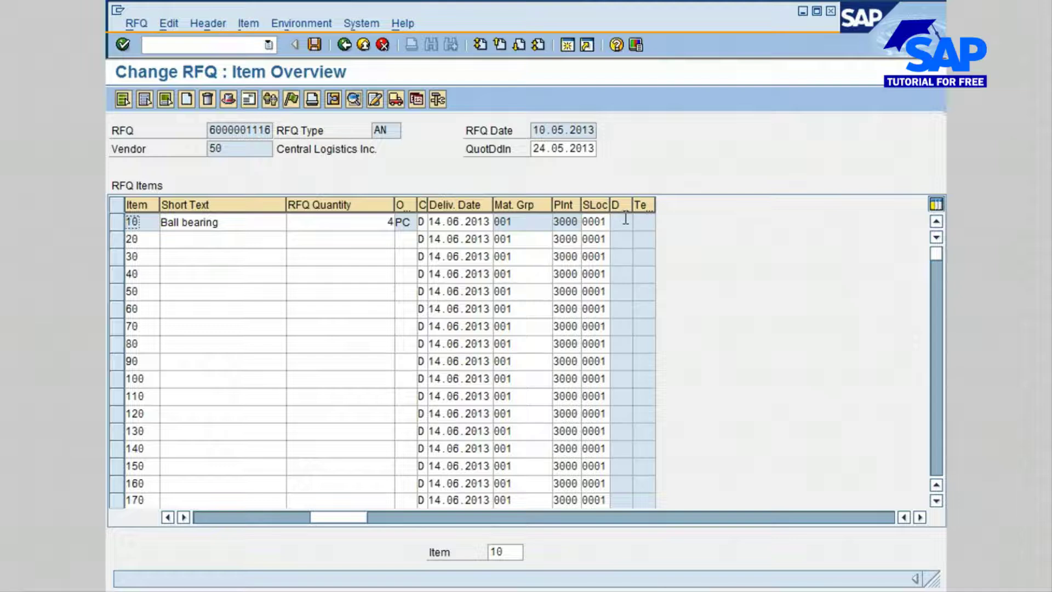
# Block item 10, Ball bearing, in the RFQ
pyautogui.click(116, 222)
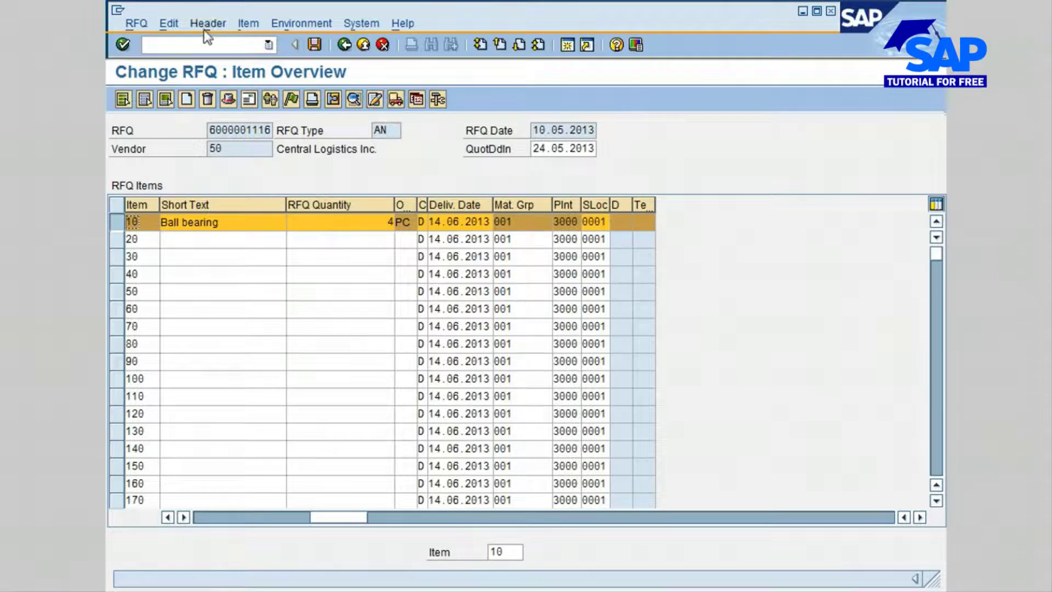
pyautogui.click(169, 24)
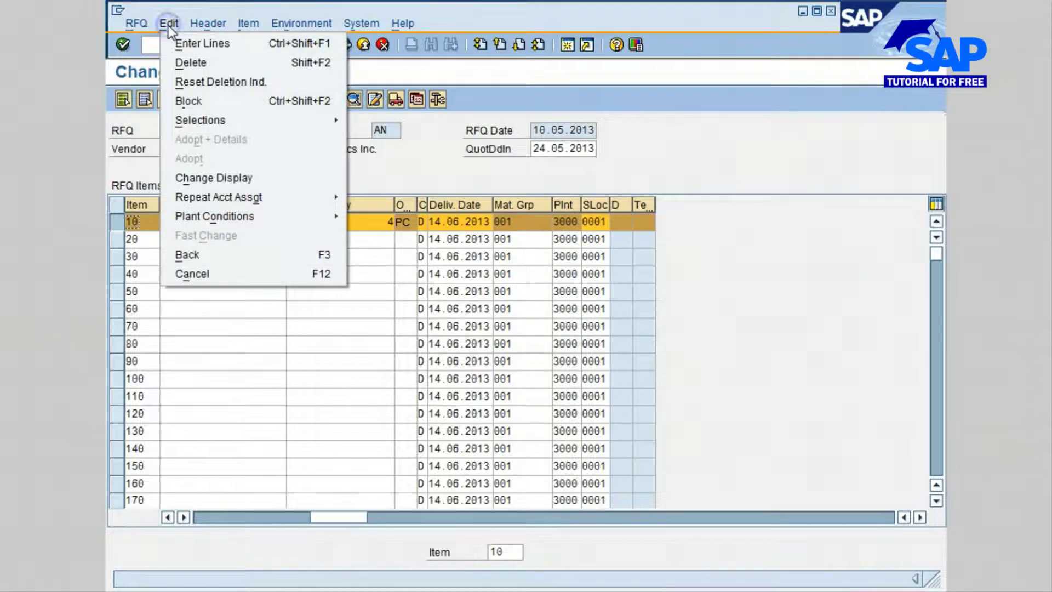
pyautogui.click(192, 104)
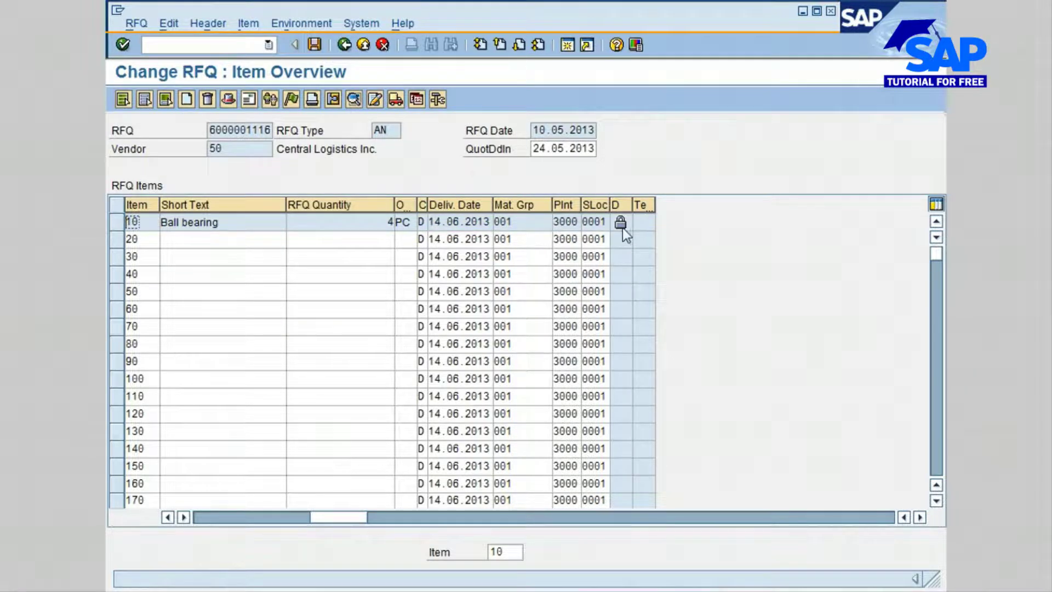
# Remove the block from item 10, Ball bearing, by resetting its indicator
pyautogui.click(116, 221)
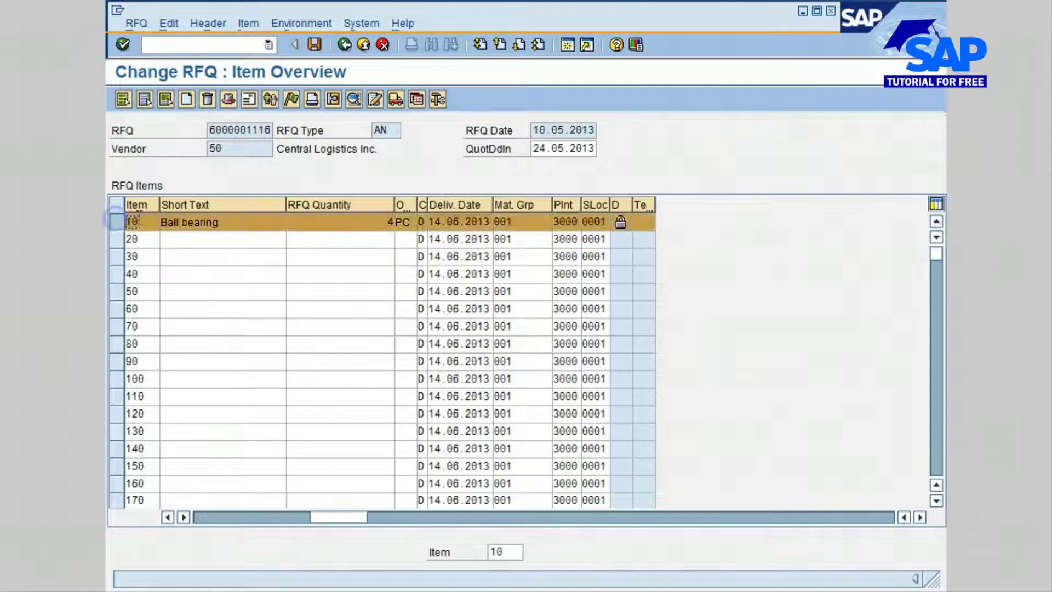
pyautogui.click(169, 25)
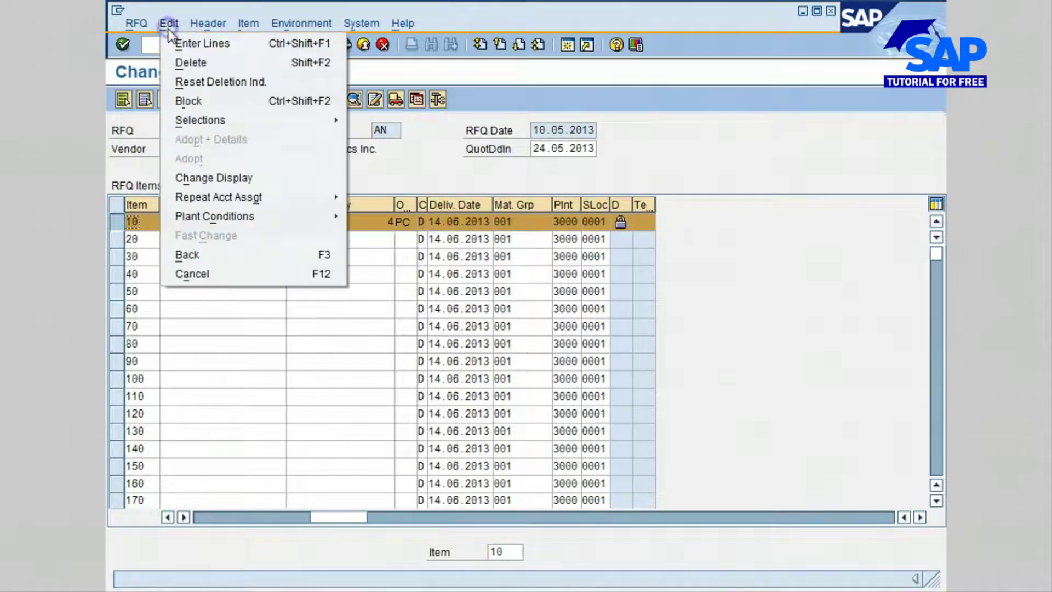
pyautogui.click(236, 88)
# Set the RFQ quantity of the Ball bearing item to 5 and save the RFQ
pyautogui.click(359, 222)
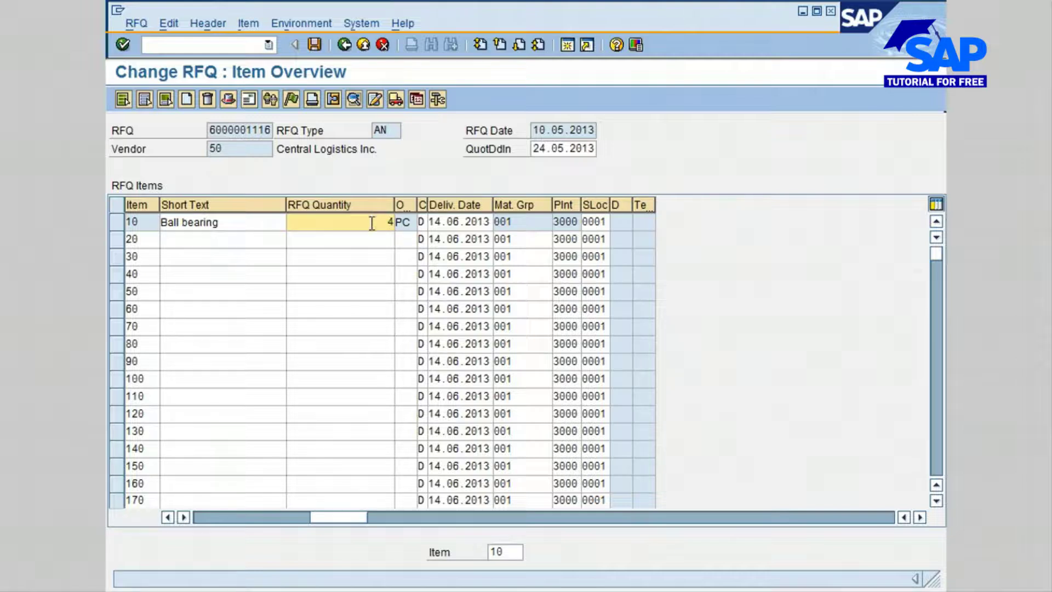
pyautogui.moveTo(383, 225); pyautogui.dragTo(415, 220)
pyautogui.write('5')
pyautogui.click(315, 49)
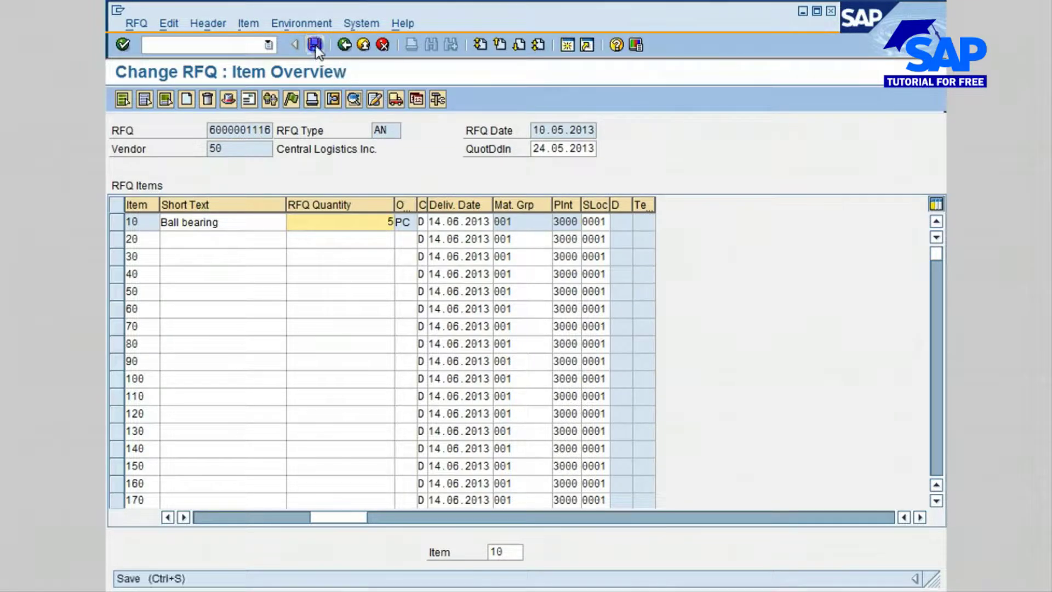